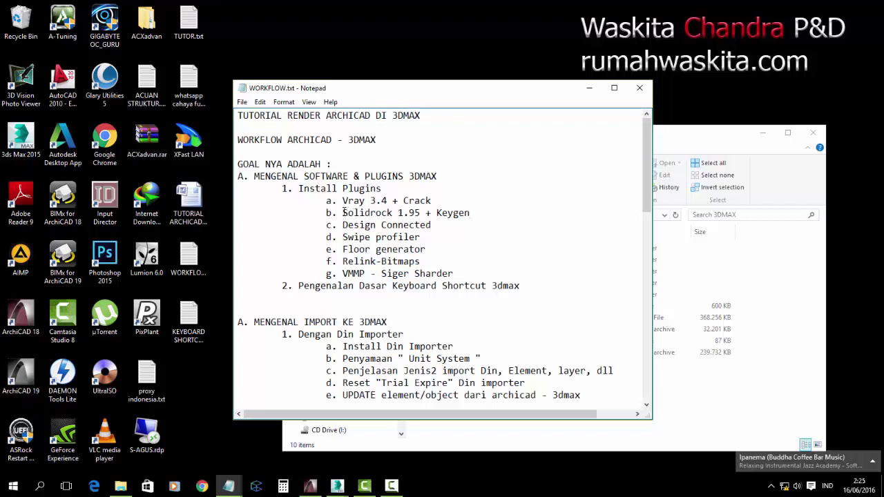
Step: Select the 'Solidrock 1.95 + Keygen' line in WORKFLOW.txt
{"action": "left_click_drag", "start_coordinate": [343, 213], "coordinate": [470, 213]}
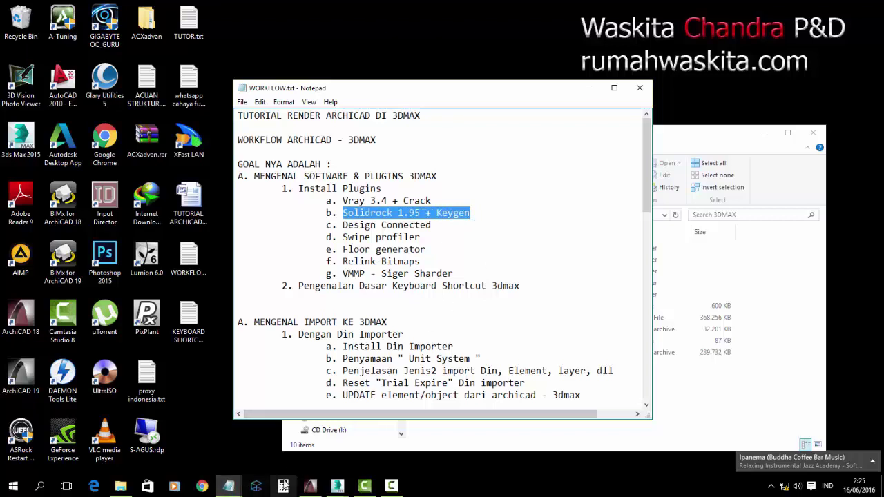
{"action": "mouse_move", "coordinate": [337, 486]}
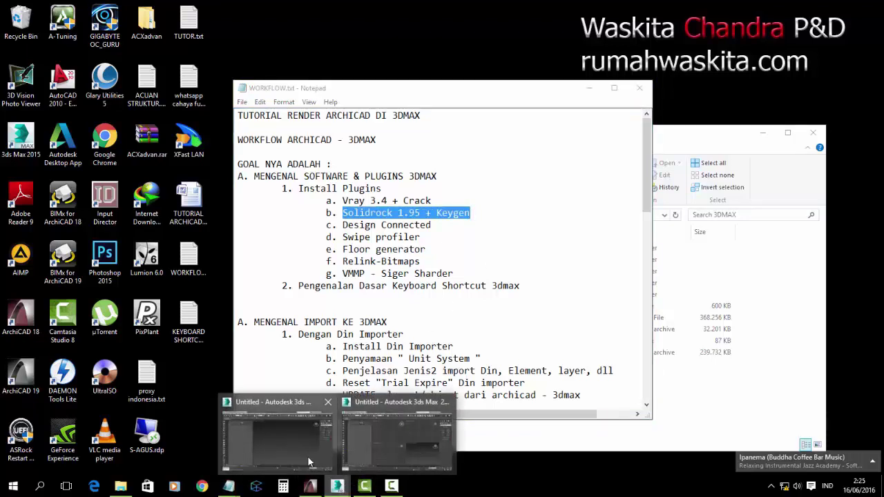
Step: Open the SOFTWARE\3DMAX folder and select 66010_solidrocks_195_max2010-2016.mzp
{"action": "left_click", "coordinate": [308, 457]}
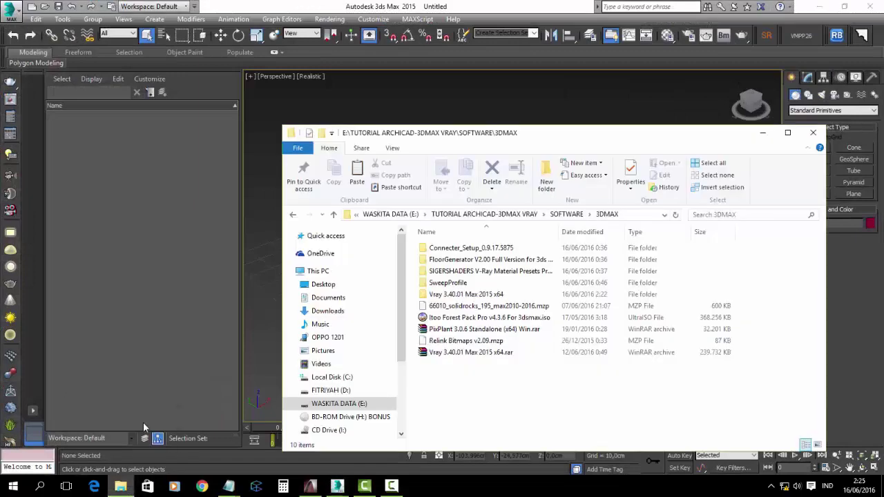
{"action": "left_click", "coordinate": [121, 485]}
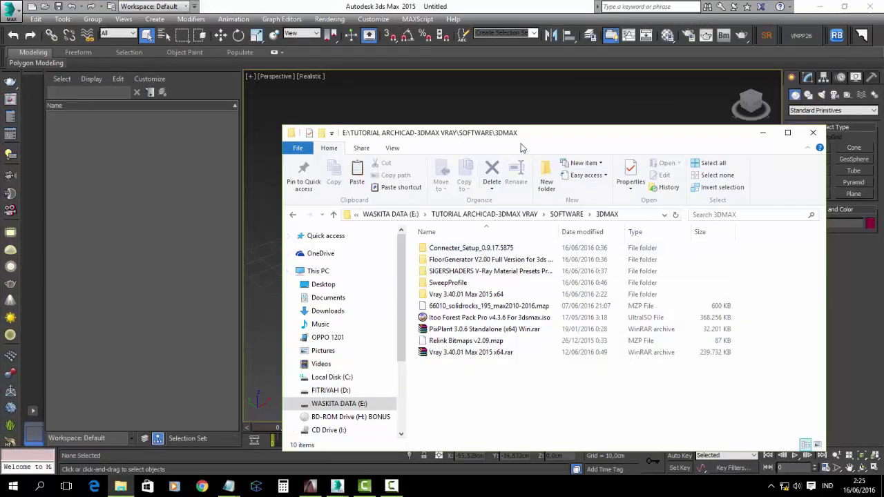
{"action": "left_click_drag", "start_coordinate": [613, 136], "coordinate": [727, 125]}
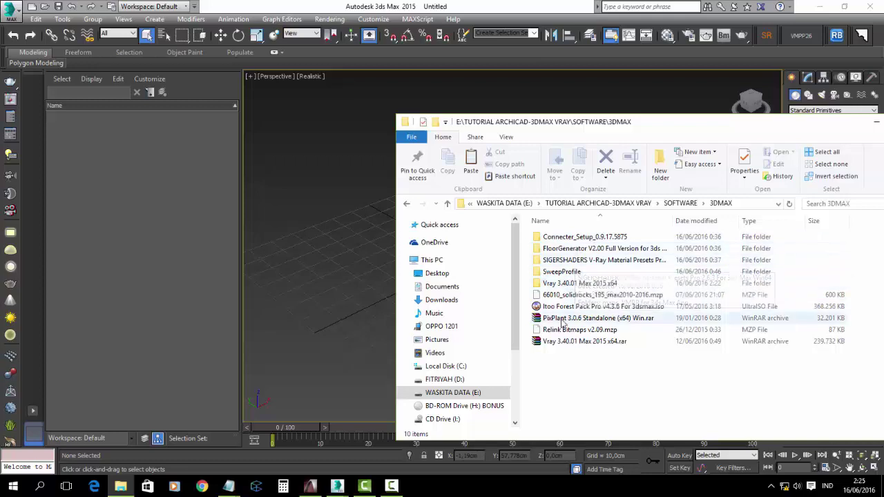
{"action": "left_click", "coordinate": [576, 296]}
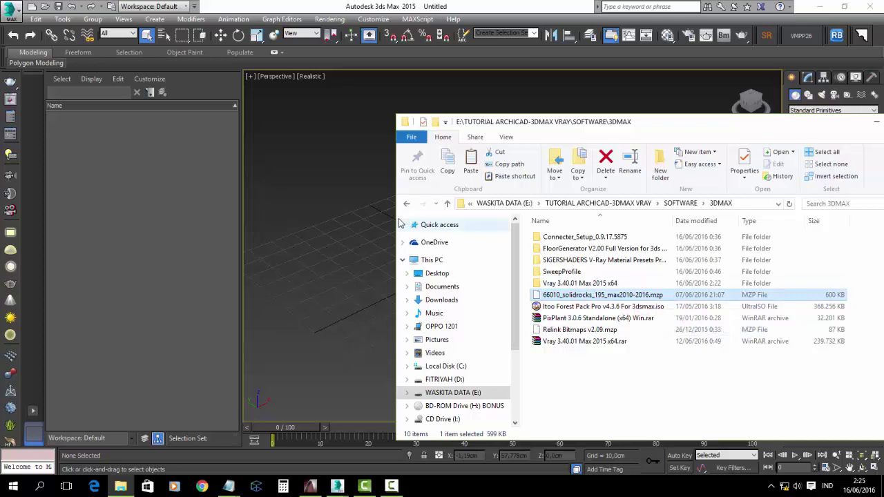
{"action": "left_click", "coordinate": [579, 101]}
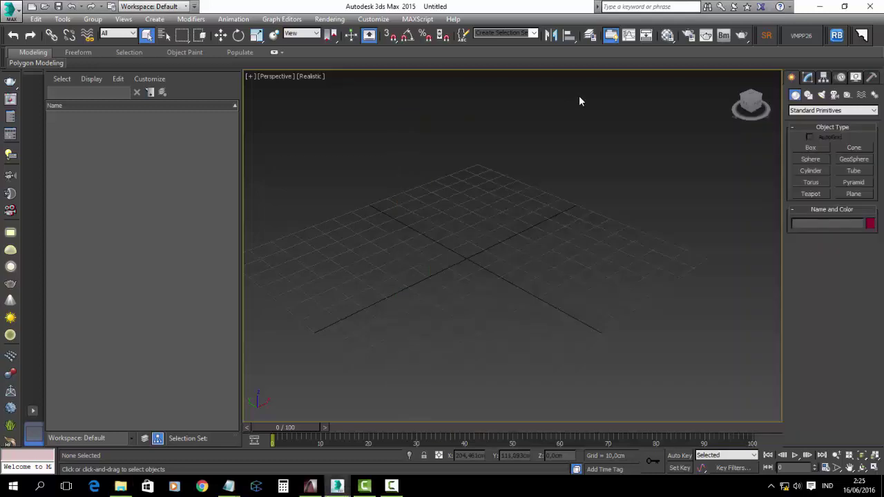
Step: Relaunch 3ds Max 2015 from its desktop shortcut using Run as administrator
{"action": "left_click", "coordinate": [820, 6]}
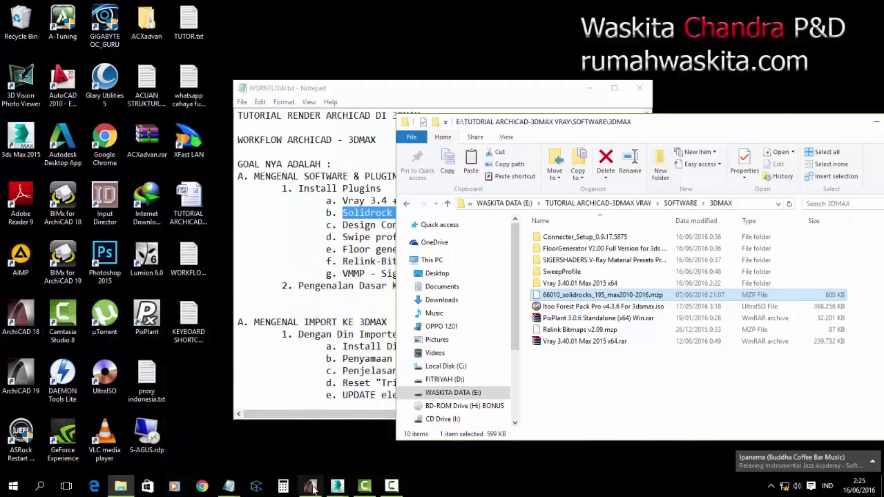
{"action": "right_click", "coordinate": [28, 152]}
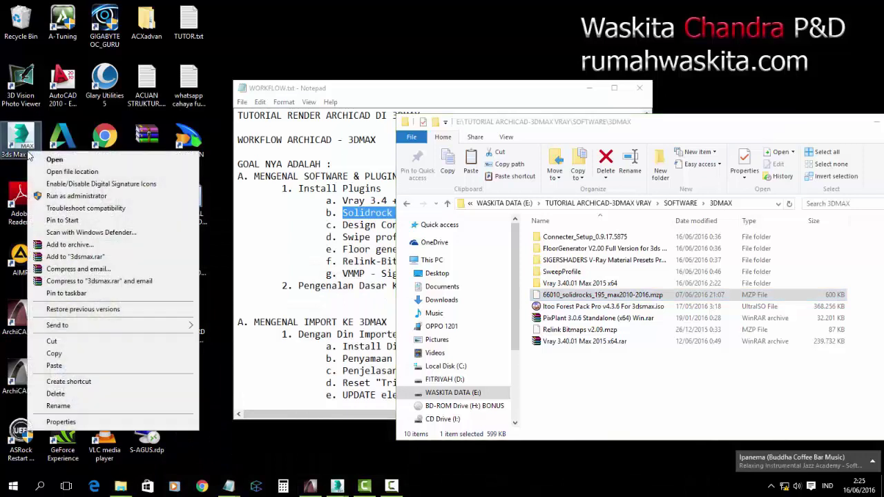
{"action": "left_click", "coordinate": [71, 198]}
{"action": "mouse_move", "coordinate": [337, 486]}
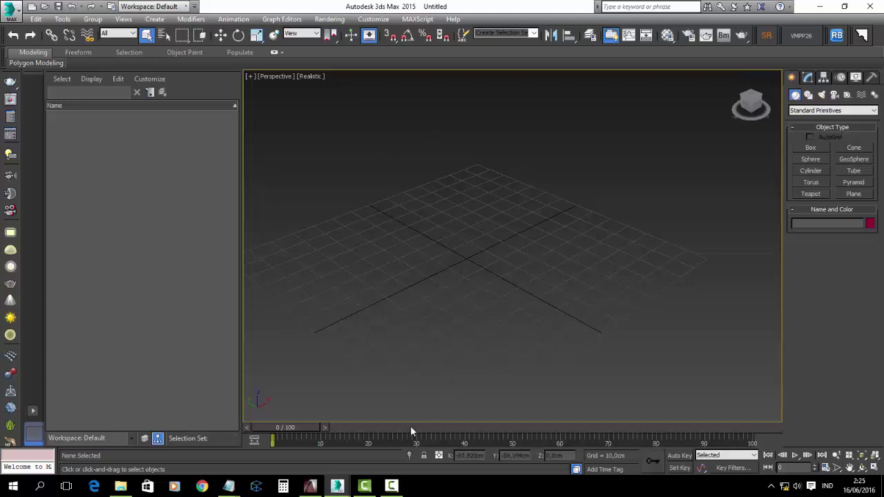
{"action": "left_click", "coordinate": [120, 486]}
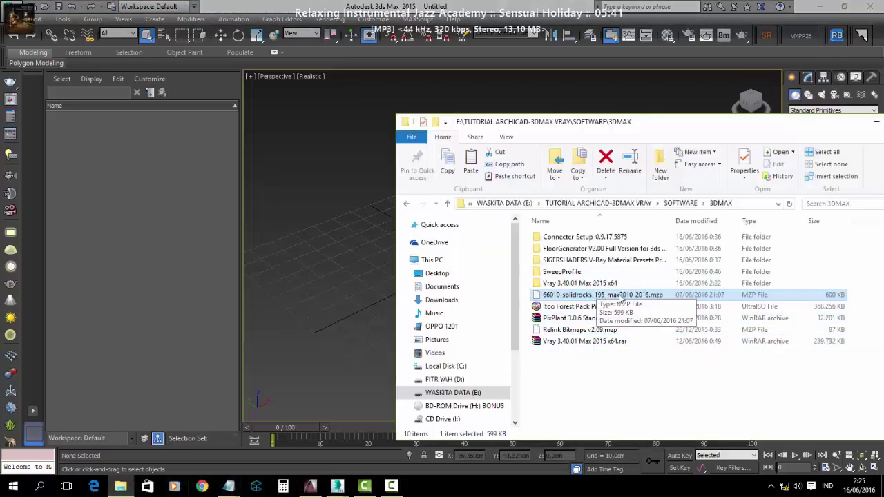
{"action": "left_click_drag", "start_coordinate": [621, 298], "coordinate": [351, 171]}
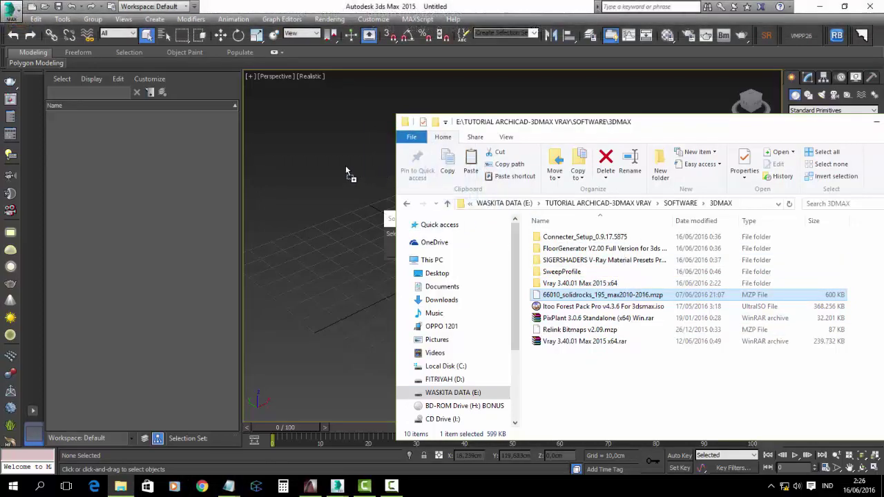
{"action": "left_click_drag", "start_coordinate": [530, 113], "coordinate": [714, 138]}
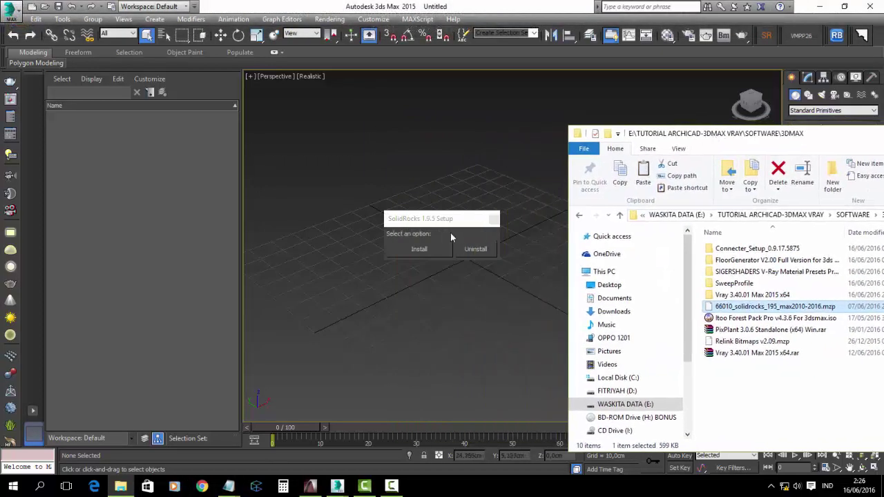
{"action": "left_click", "coordinate": [460, 275]}
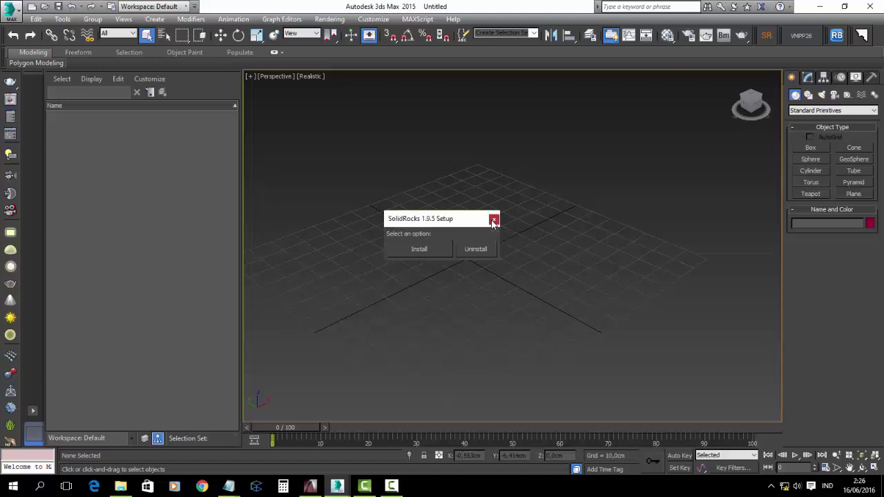
{"action": "left_click", "coordinate": [493, 220]}
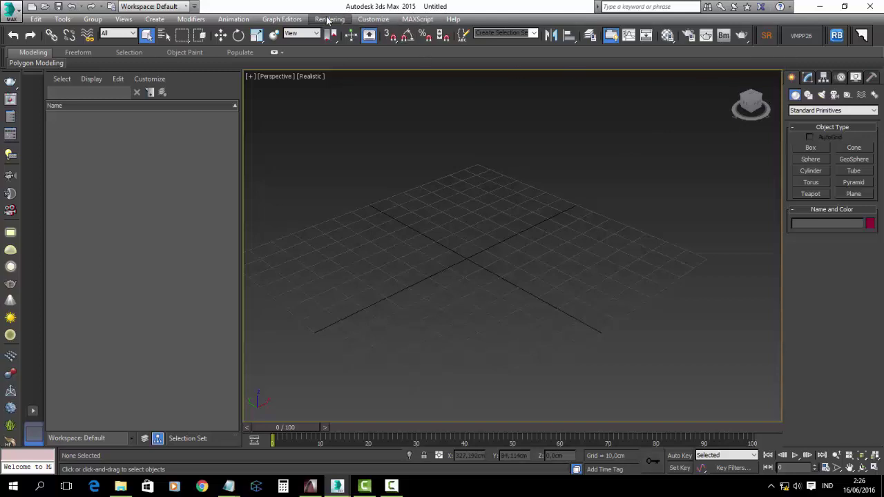
Step: Browse the scripts folder through MAXScript > Run Script, then cancel and bring back the 3DMAX folder window
{"action": "left_click", "coordinate": [418, 19]}
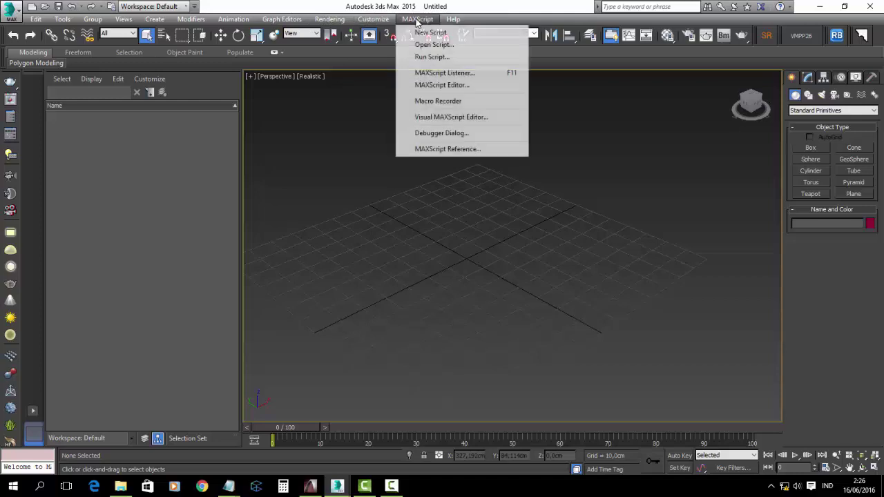
{"action": "left_click", "coordinate": [424, 58]}
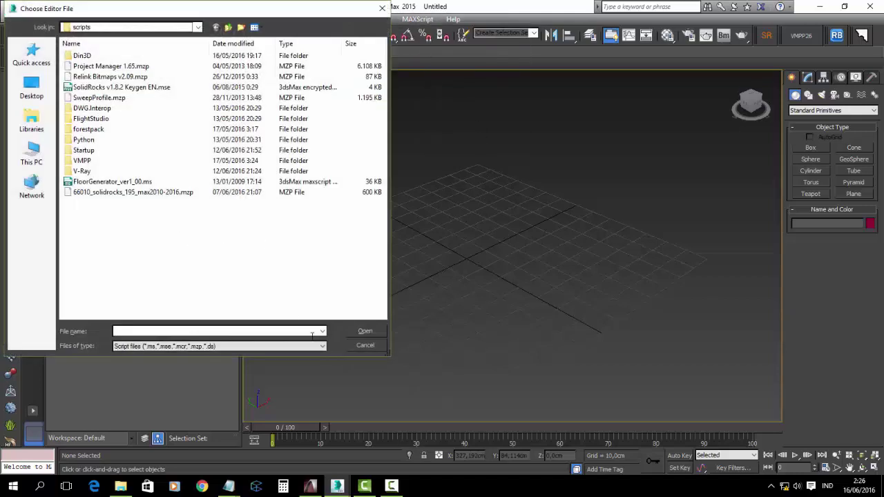
{"action": "left_click", "coordinate": [121, 486]}
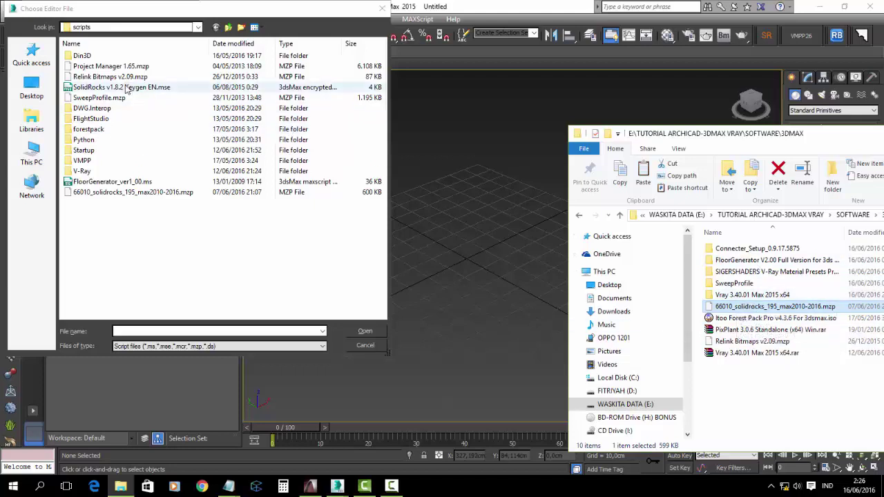
{"action": "left_click", "coordinate": [122, 486]}
{"action": "left_click", "coordinate": [122, 486]}
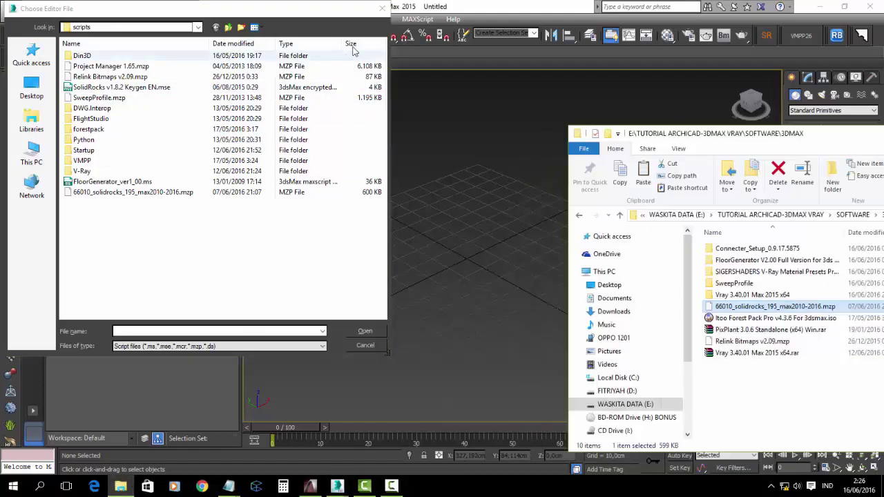
{"action": "left_click", "coordinate": [122, 487]}
{"action": "left_click", "coordinate": [382, 8]}
Step: Open a second File Explorer window and browse the E:, J: and D: drives
{"action": "left_click", "coordinate": [122, 487]}
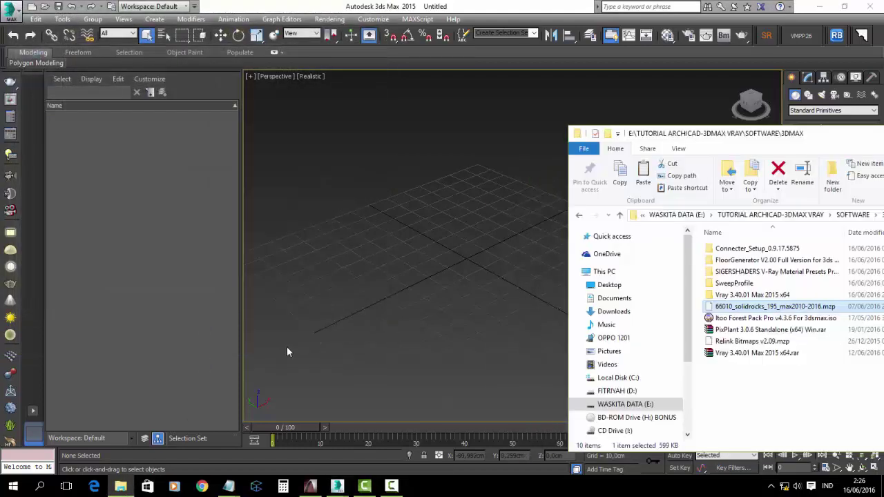
{"action": "left_click_drag", "start_coordinate": [730, 141], "coordinate": [418, 55]}
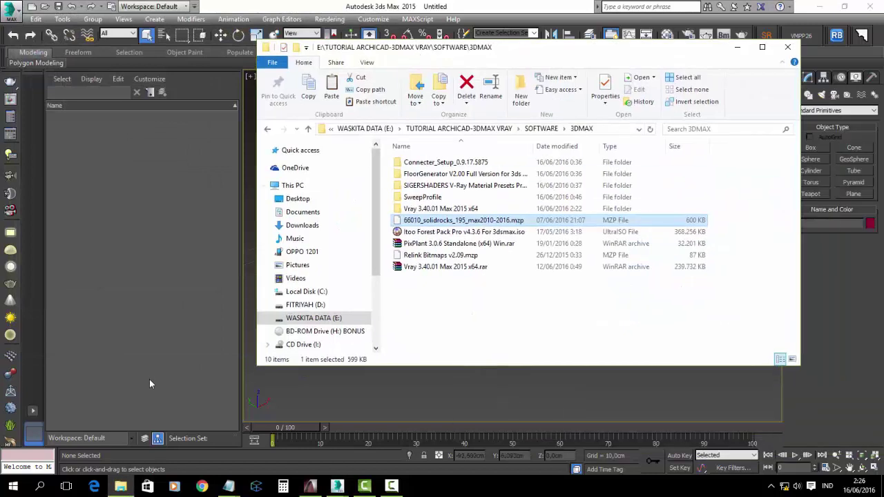
{"action": "left_click", "coordinate": [25, 485]}
{"action": "left_click", "coordinate": [67, 402]}
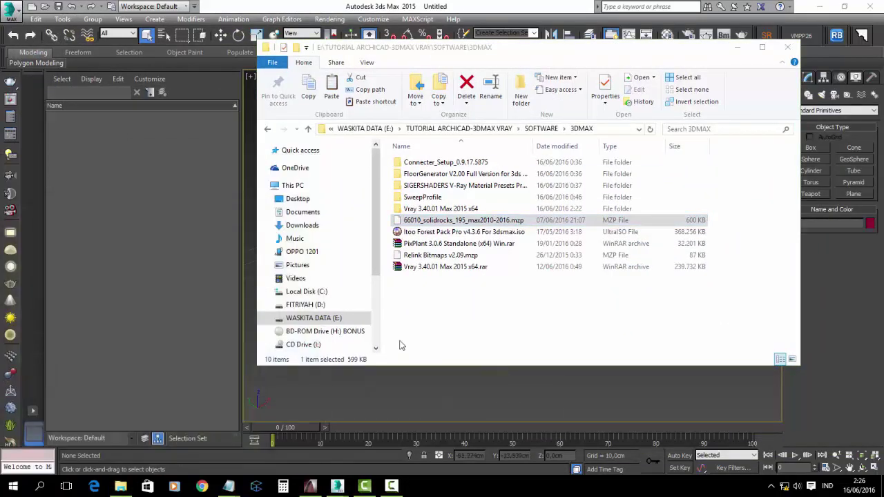
{"action": "mouse_move", "coordinate": [321, 306]}
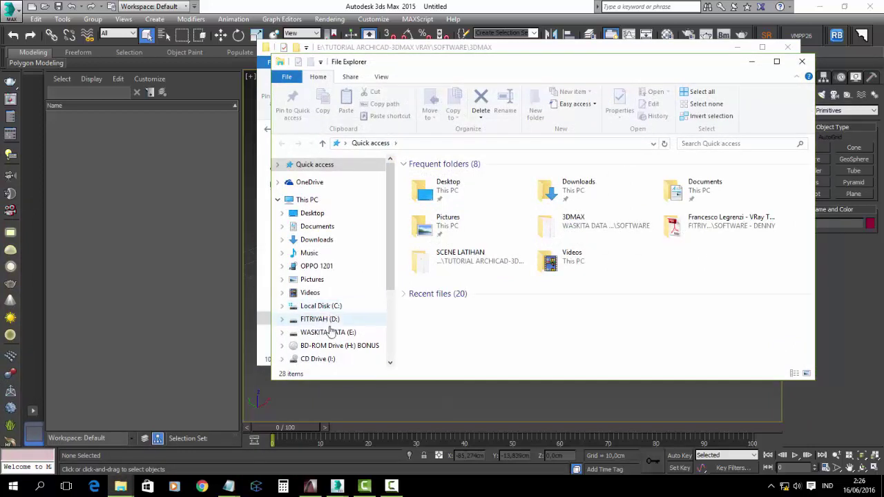
{"action": "left_click", "coordinate": [329, 333]}
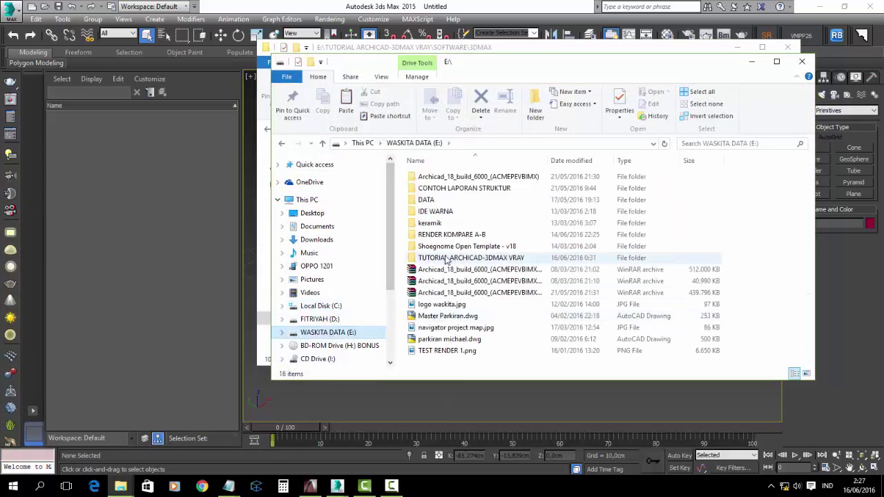
{"action": "left_click_drag", "start_coordinate": [391, 265], "coordinate": [390, 335]}
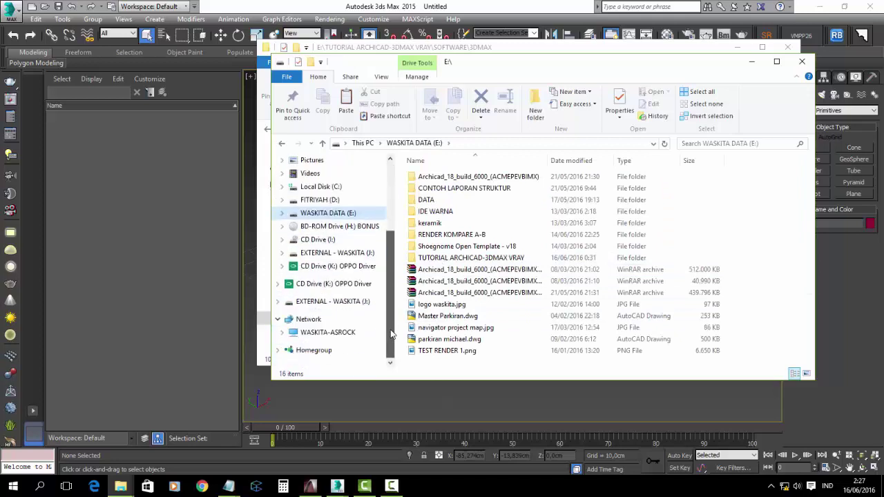
{"action": "left_click", "coordinate": [331, 253]}
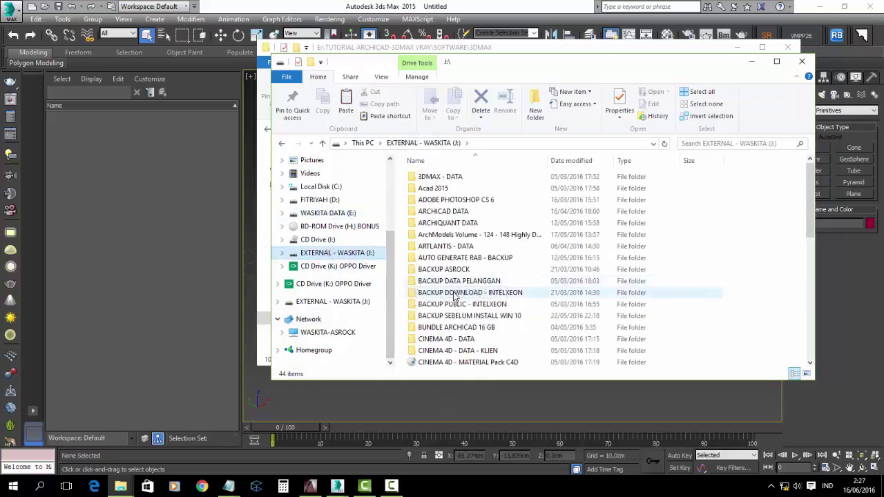
{"action": "left_click", "coordinate": [455, 296]}
{"action": "scroll", "coordinate": [456, 294], "scroll_direction": "down", "scroll_amount": 4}
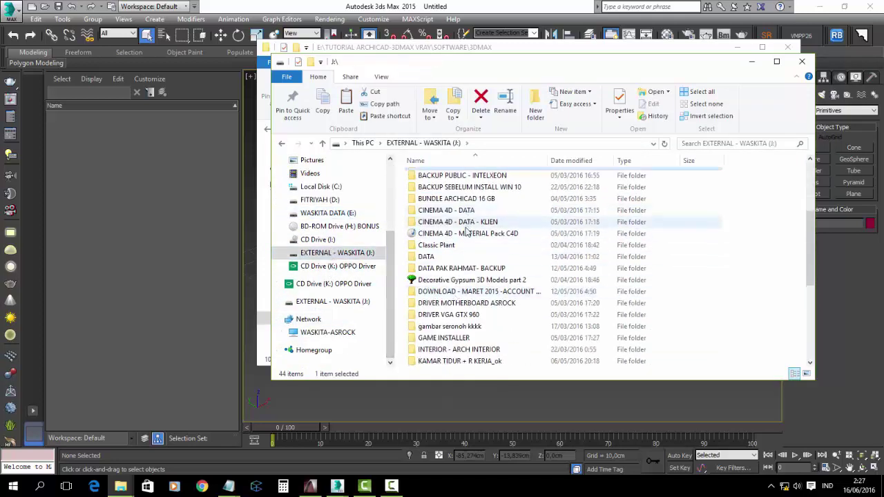
{"action": "left_click", "coordinate": [329, 213]}
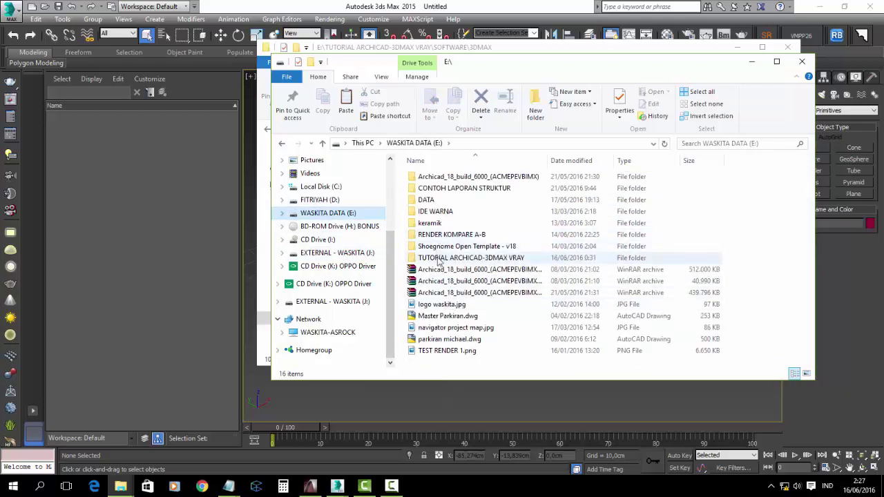
{"action": "left_click", "coordinate": [320, 199]}
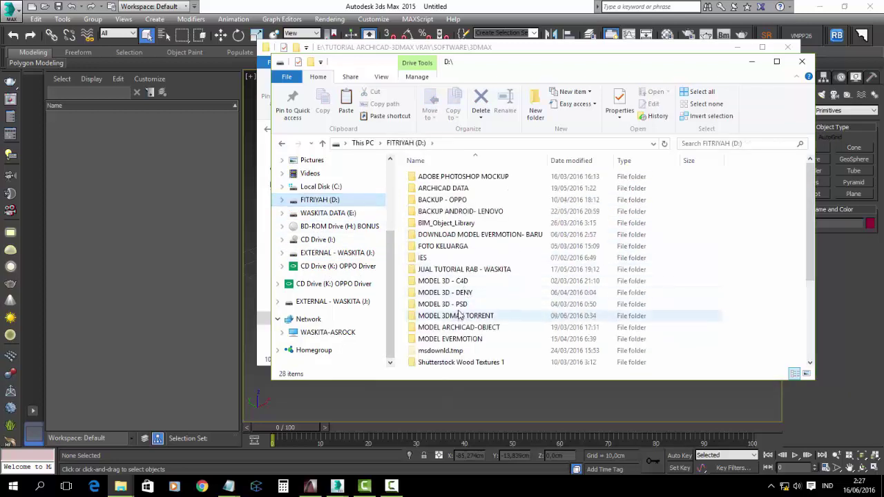
Step: Go to D:\SOFTWARE - DENNY\Software and look inside the SolidRocks 1.8.2 folder
{"action": "double_click", "coordinate": [446, 292]}
{"action": "scroll", "coordinate": [429, 287], "scroll_direction": "down", "scroll_amount": 3}
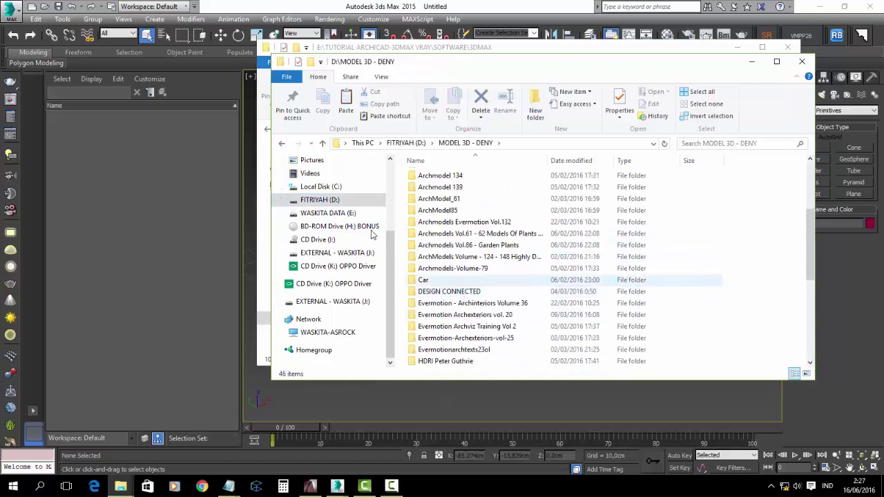
{"action": "left_click", "coordinate": [281, 143]}
{"action": "scroll", "coordinate": [431, 285], "scroll_direction": "down", "scroll_amount": 3}
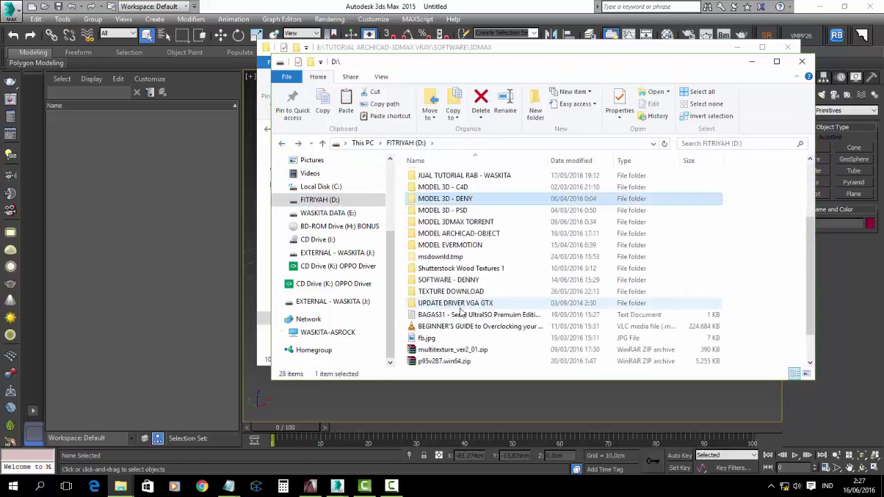
{"action": "double_click", "coordinate": [431, 284]}
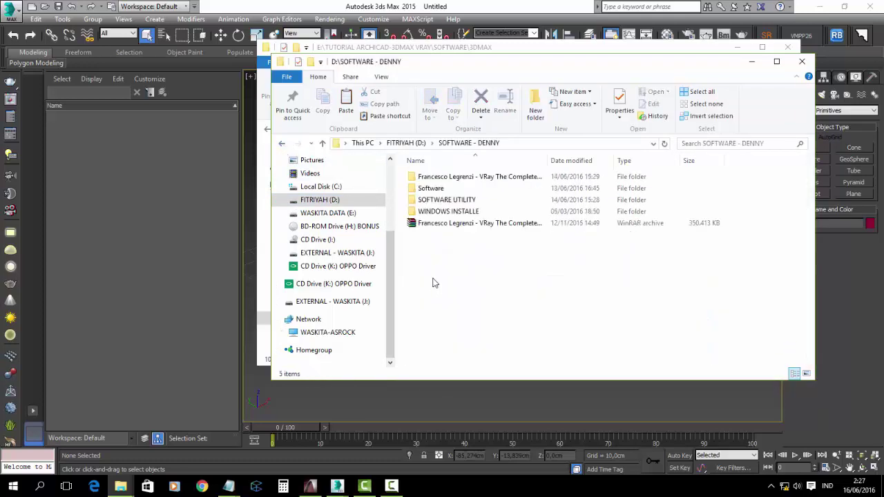
{"action": "double_click", "coordinate": [437, 190]}
{"action": "scroll", "coordinate": [453, 289], "scroll_direction": "down", "scroll_amount": 1}
{"action": "scroll", "coordinate": [453, 289], "scroll_direction": "up", "scroll_amount": 2}
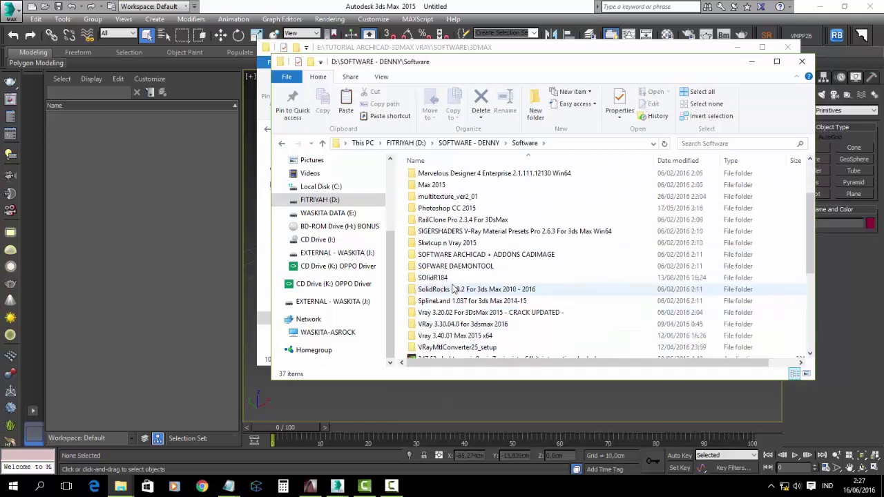
{"action": "scroll", "coordinate": [453, 289], "scroll_direction": "down", "scroll_amount": 3}
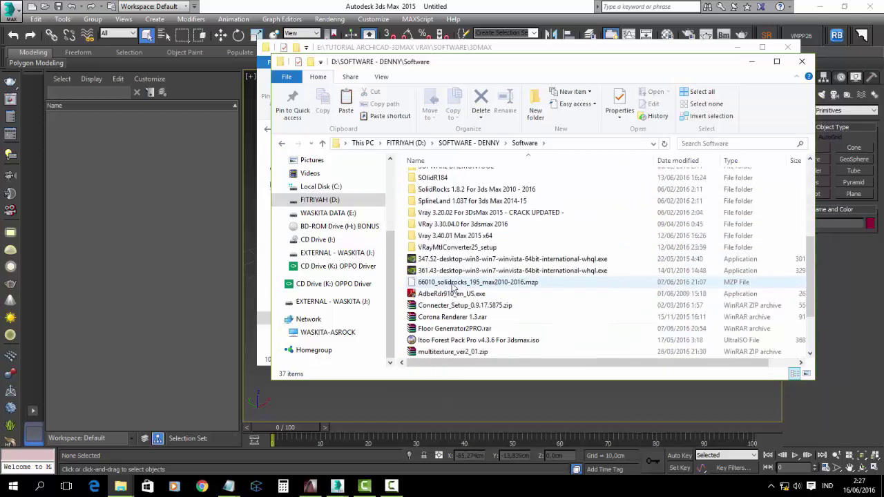
{"action": "scroll", "coordinate": [453, 290], "scroll_direction": "up", "scroll_amount": 1}
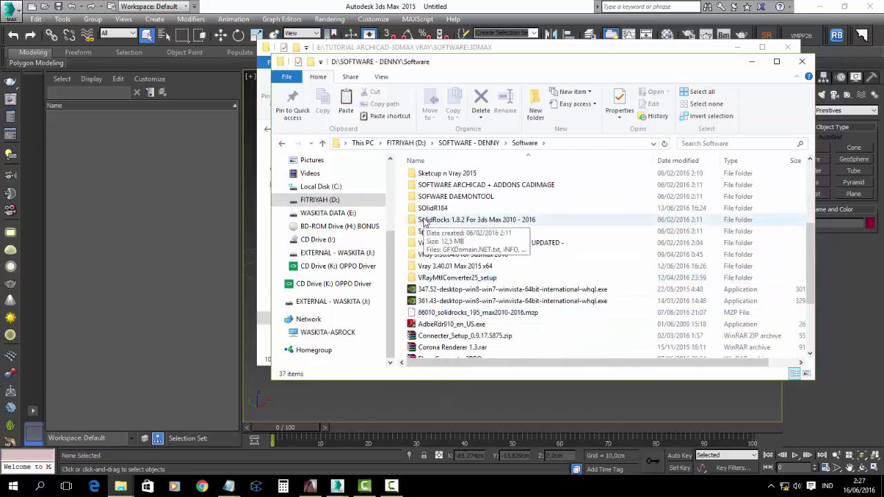
{"action": "double_click", "coordinate": [425, 221]}
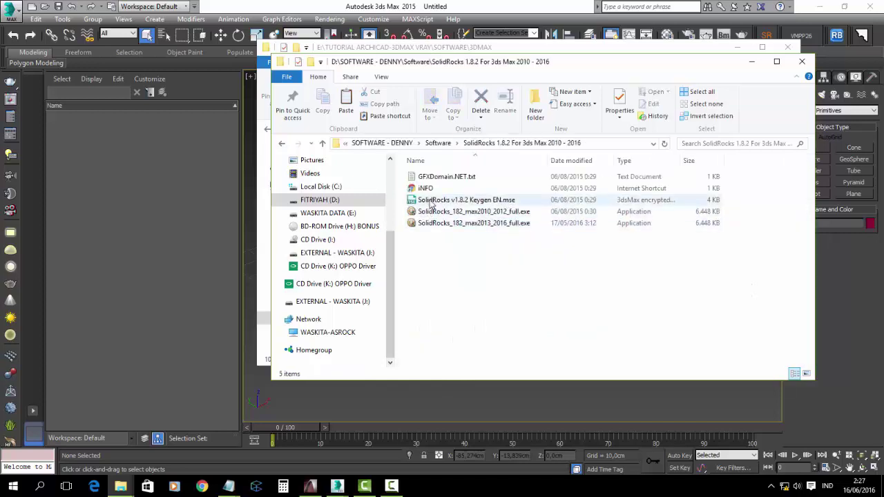
{"action": "right_click", "coordinate": [430, 202]}
{"action": "left_click", "coordinate": [417, 257]}
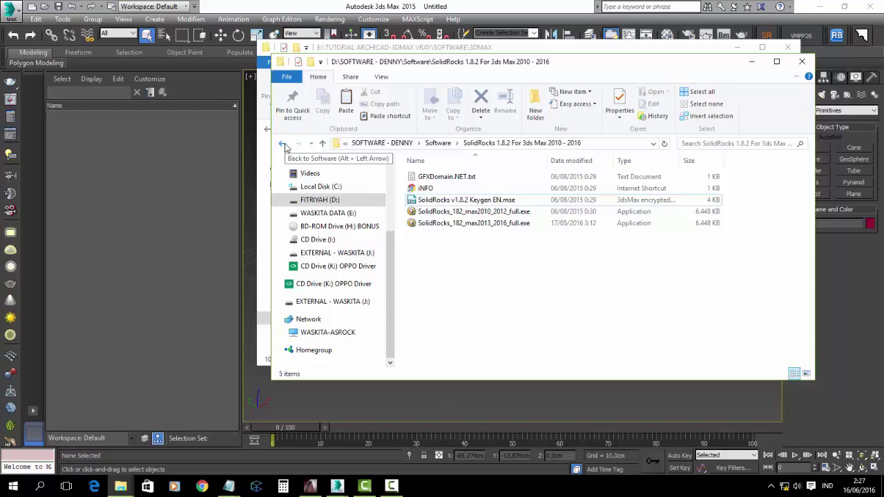
Step: Copy SolidRocks v1.8.2 Keygen EN.mse from the SOlidR184\SolidRocks 1.8.4 for 3ds Max folder
{"action": "left_click", "coordinate": [282, 142]}
{"action": "scroll", "coordinate": [460, 300], "scroll_direction": "down", "scroll_amount": 2}
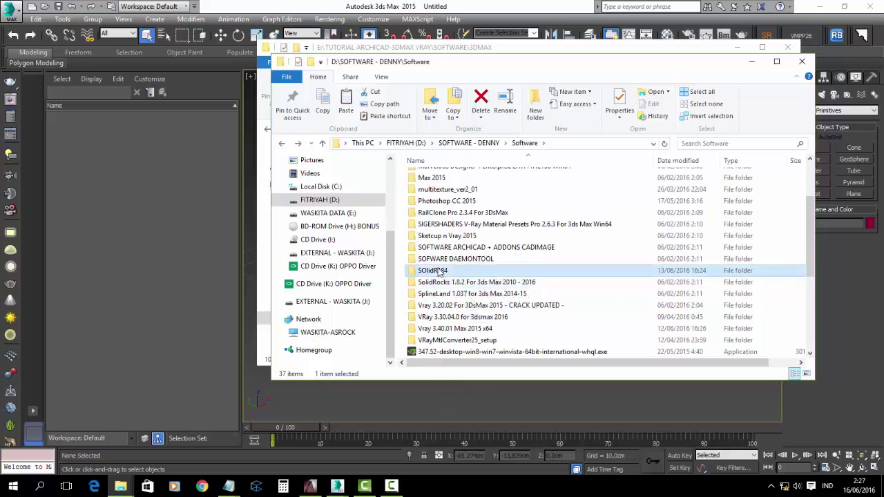
{"action": "double_click", "coordinate": [446, 270]}
{"action": "double_click", "coordinate": [469, 179]}
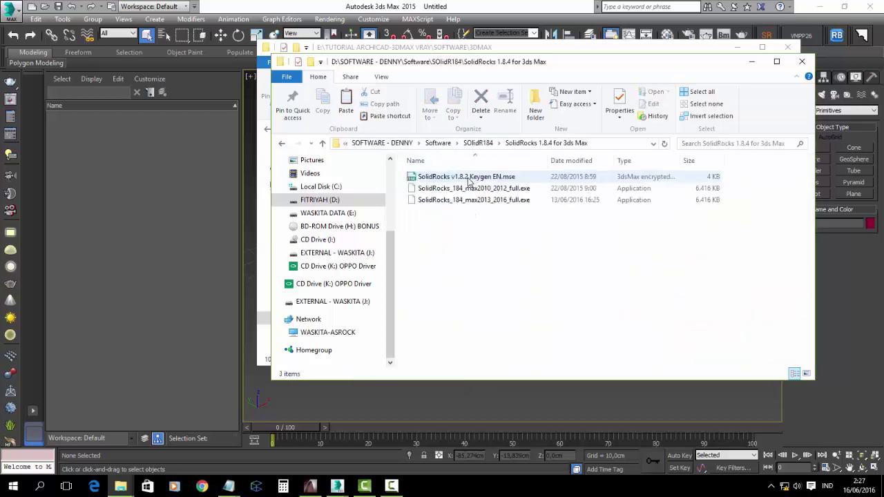
{"action": "right_click", "coordinate": [469, 181]}
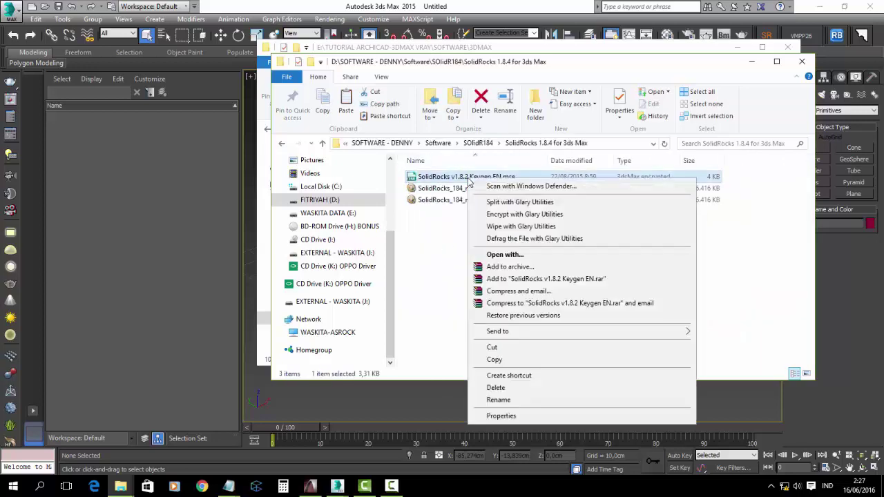
{"action": "left_click", "coordinate": [509, 358]}
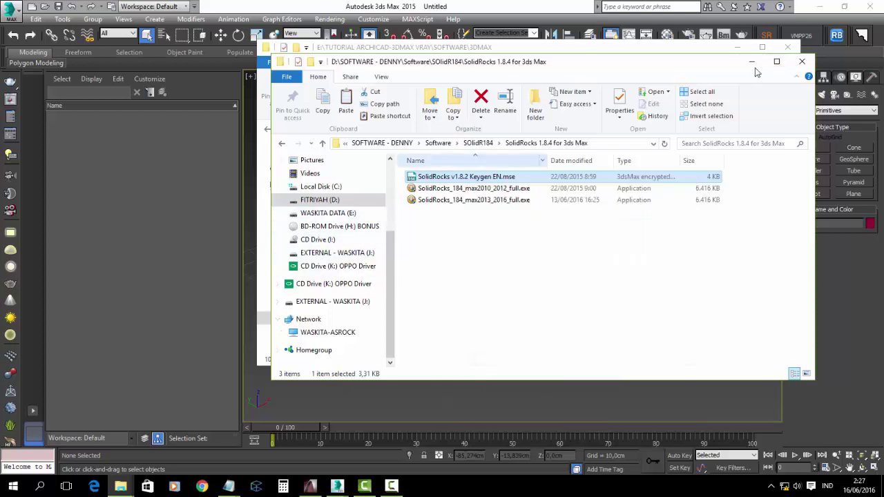
Step: Paste the keygen script into the 3DMAX folder and close the Explorer windows
{"action": "left_click_drag", "start_coordinate": [722, 63], "coordinate": [716, 350]}
{"action": "right_click", "coordinate": [489, 293]}
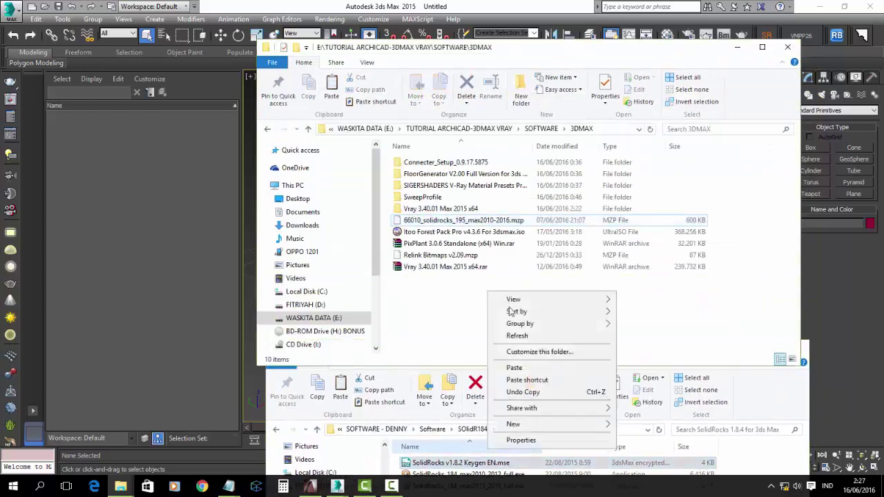
{"action": "left_click", "coordinate": [522, 367]}
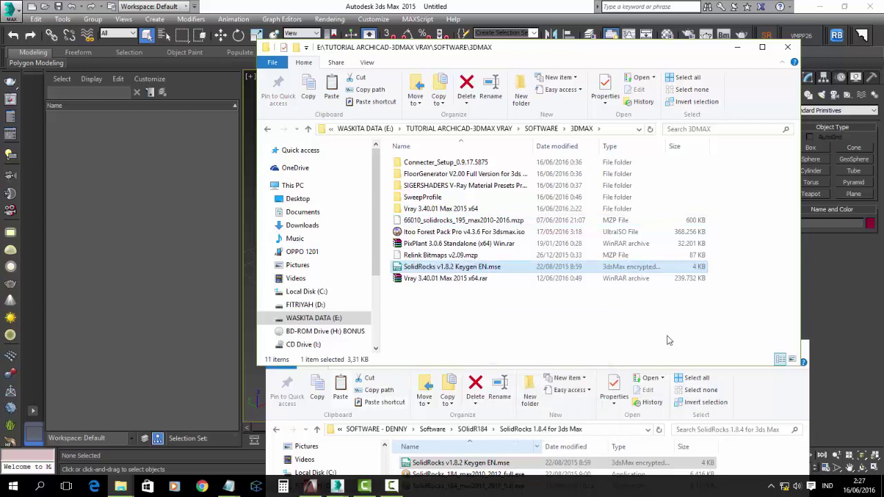
{"action": "left_click", "coordinate": [806, 404]}
{"action": "left_click", "coordinate": [795, 349]}
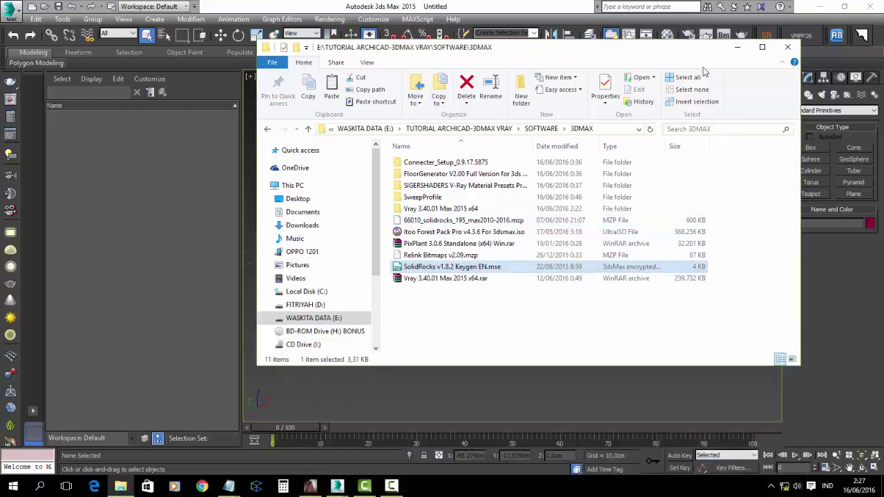
{"action": "left_click", "coordinate": [736, 47]}
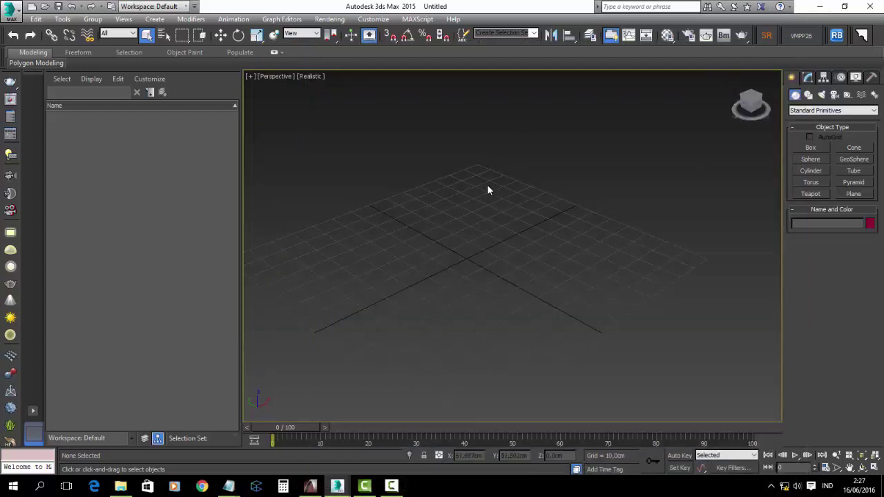
Step: Paste SolidRocks v1.8.2 Keygen EN.mse into the scripts folder, replacing the existing file with admin permission
{"action": "left_click", "coordinate": [415, 19]}
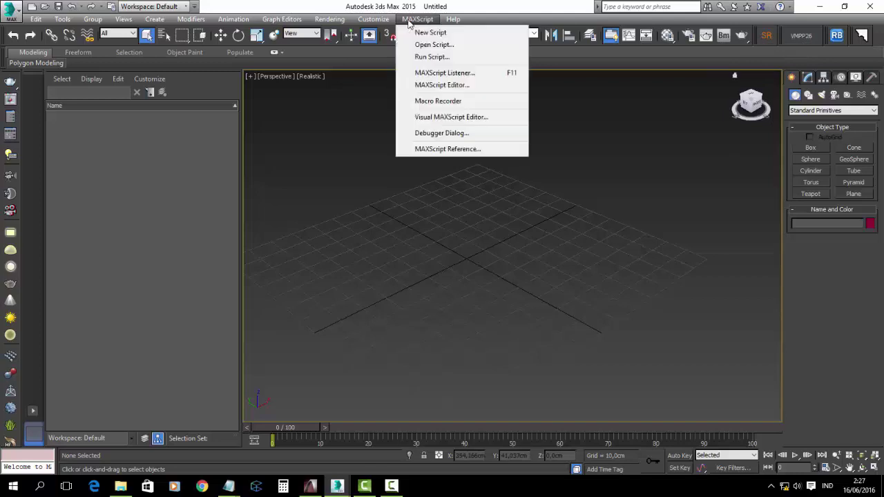
{"action": "left_click", "coordinate": [432, 56]}
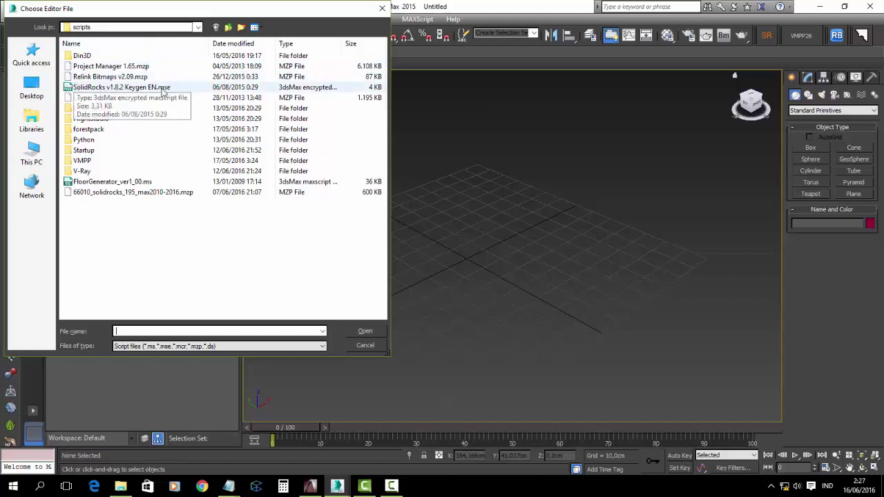
{"action": "left_click", "coordinate": [120, 486]}
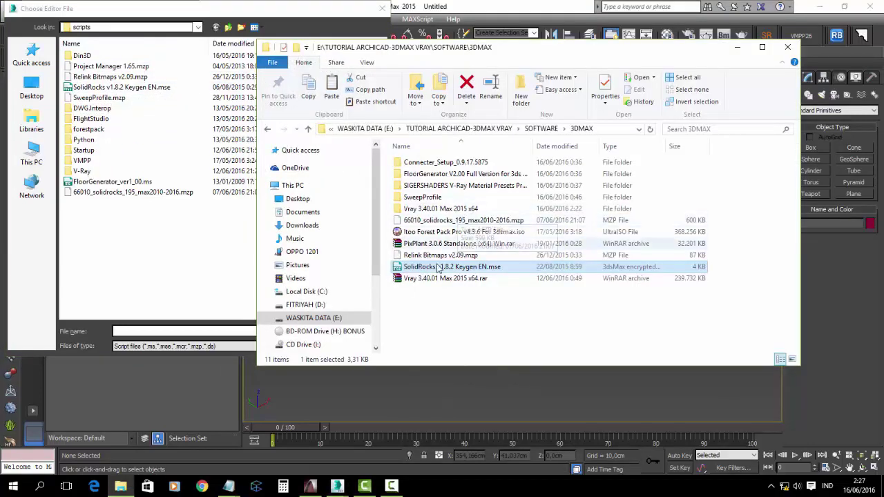
{"action": "right_click", "coordinate": [437, 268]}
{"action": "left_click", "coordinate": [462, 198]}
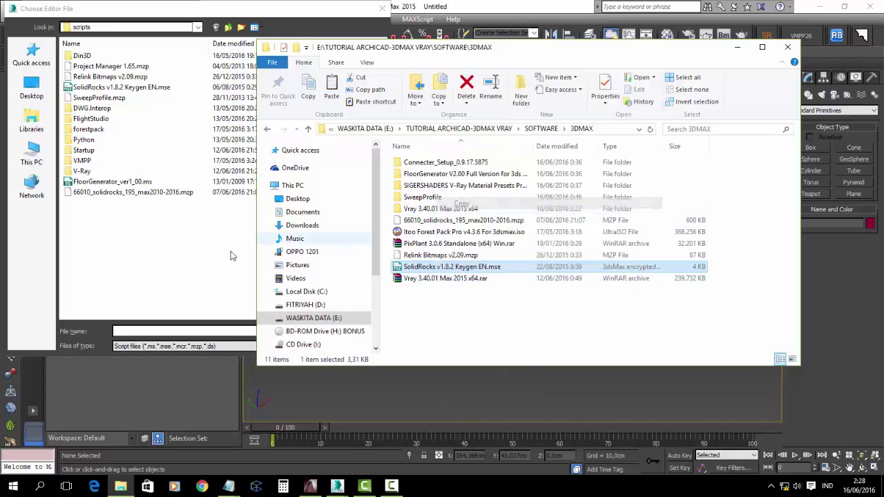
{"action": "left_click", "coordinate": [175, 247]}
{"action": "right_click", "coordinate": [185, 235]}
{"action": "left_click", "coordinate": [220, 290]}
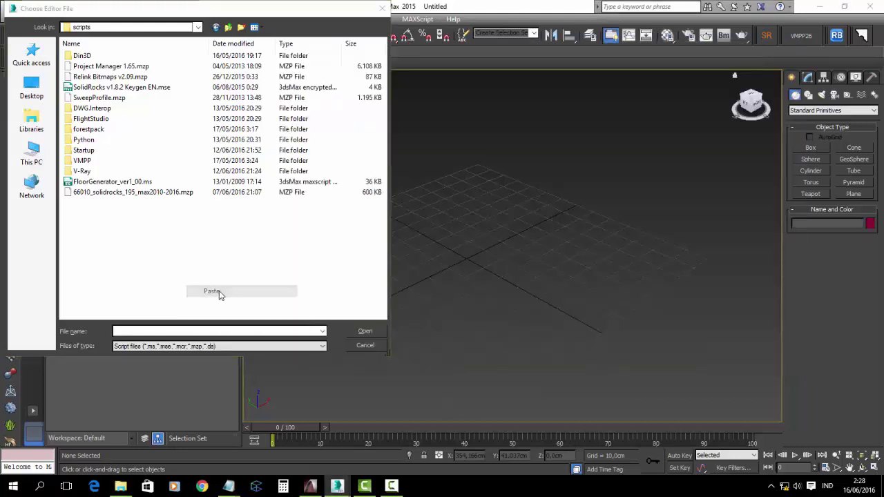
{"action": "left_click", "coordinate": [210, 178]}
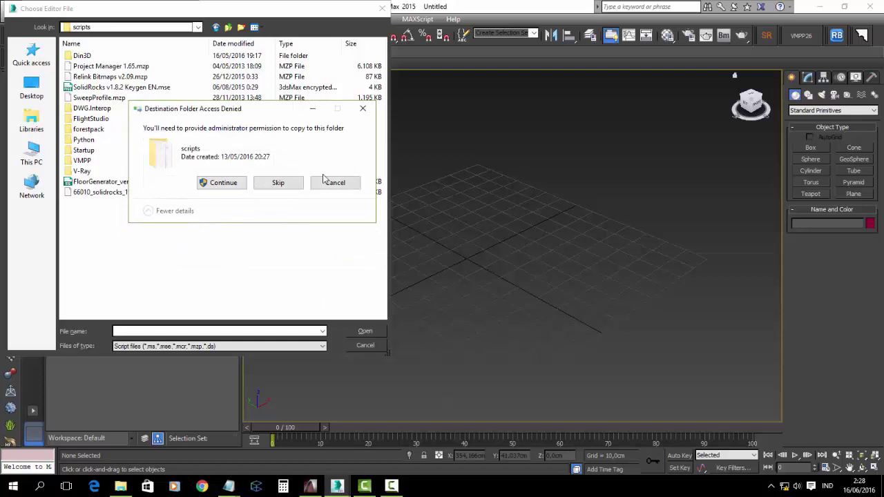
{"action": "left_click", "coordinate": [220, 183]}
{"action": "left_click", "coordinate": [220, 182]}
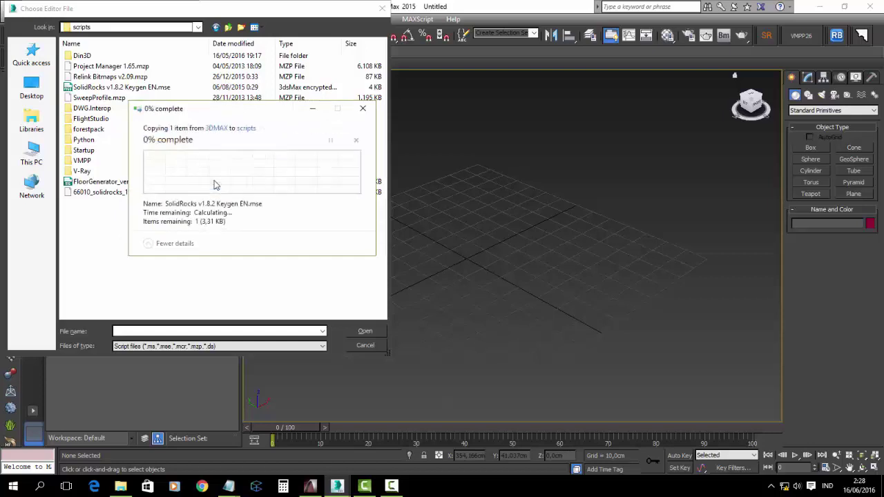
Step: Run SolidRocks v1.8.2 Keygen EN.mse to generate a serial number
{"action": "left_click", "coordinate": [145, 87]}
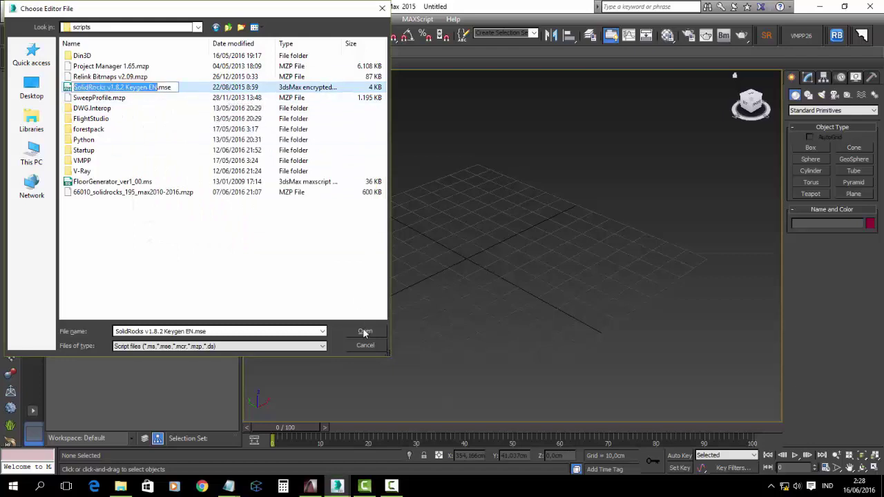
{"action": "left_click", "coordinate": [277, 270]}
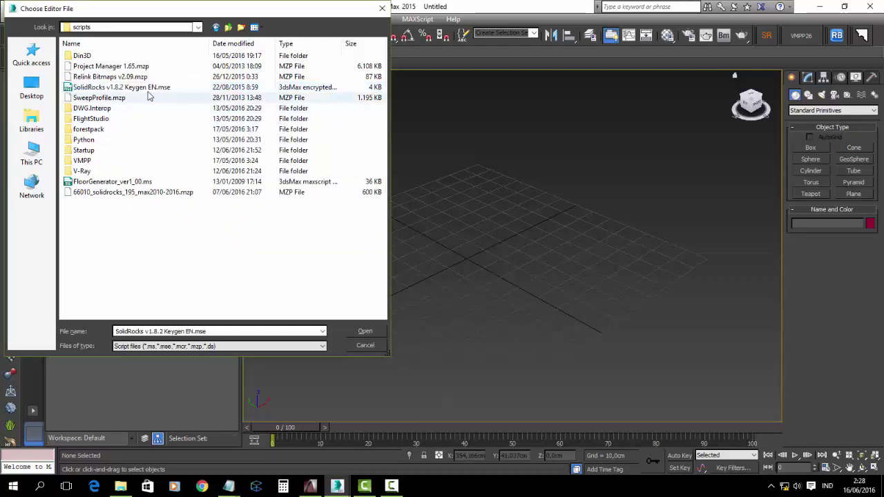
{"action": "left_click", "coordinate": [362, 332]}
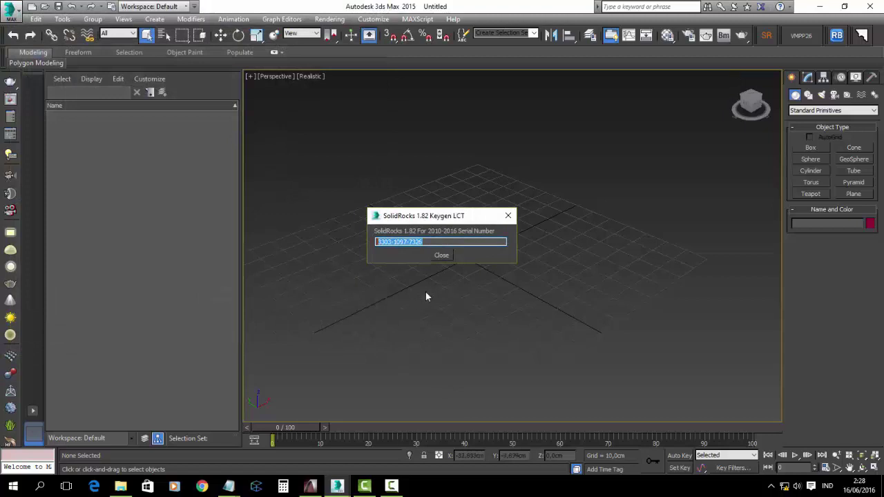
Step: Copy the generated serial number, close the keygen, and drag the old SR button off the toolbar
{"action": "right_click", "coordinate": [394, 243]}
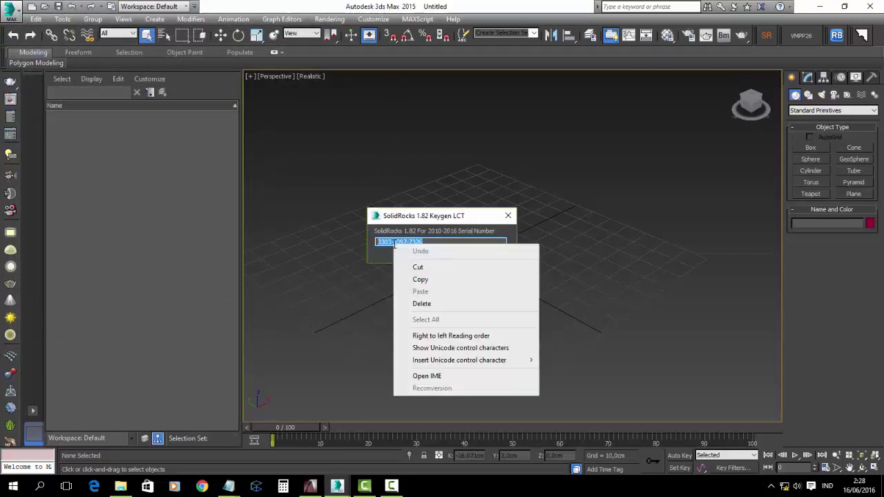
{"action": "left_click", "coordinate": [418, 280]}
{"action": "left_click", "coordinate": [440, 256]}
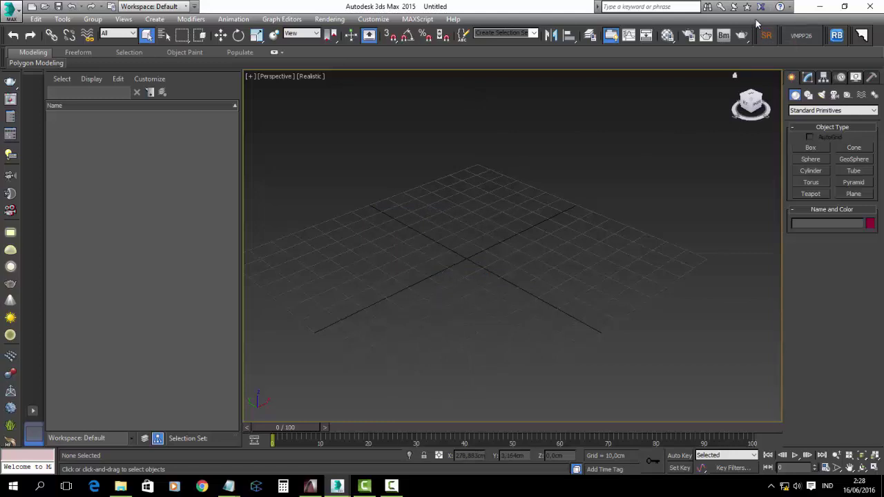
{"action": "left_click_drag", "start_coordinate": [766, 35], "coordinate": [612, 199], "text": "alt"}
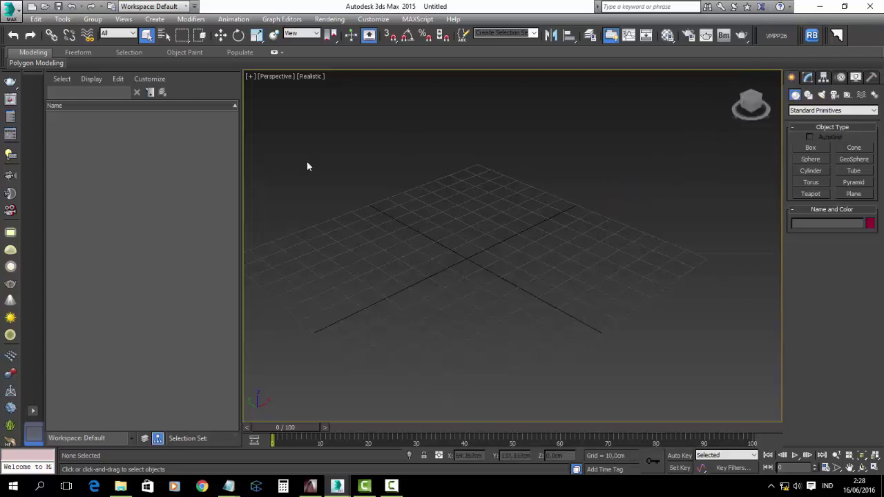
{"action": "left_click", "coordinate": [373, 19]}
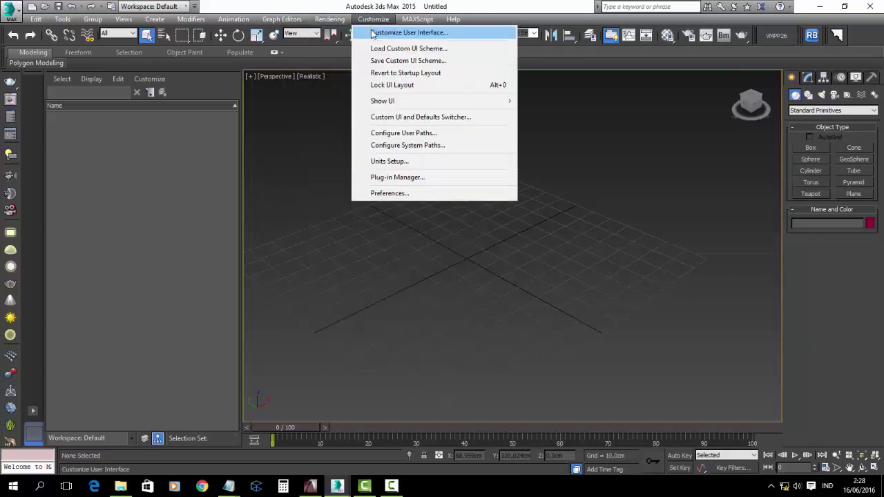
Step: Create a new floating toolbar named SOLID_RO in Customize User Interface > Toolbars
{"action": "left_click", "coordinate": [373, 32]}
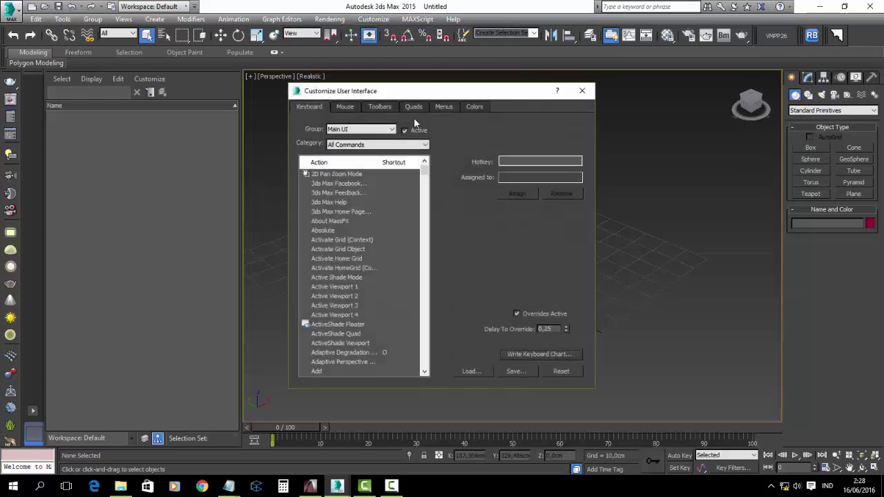
{"action": "left_click", "coordinate": [387, 109]}
{"action": "left_click", "coordinate": [497, 129]}
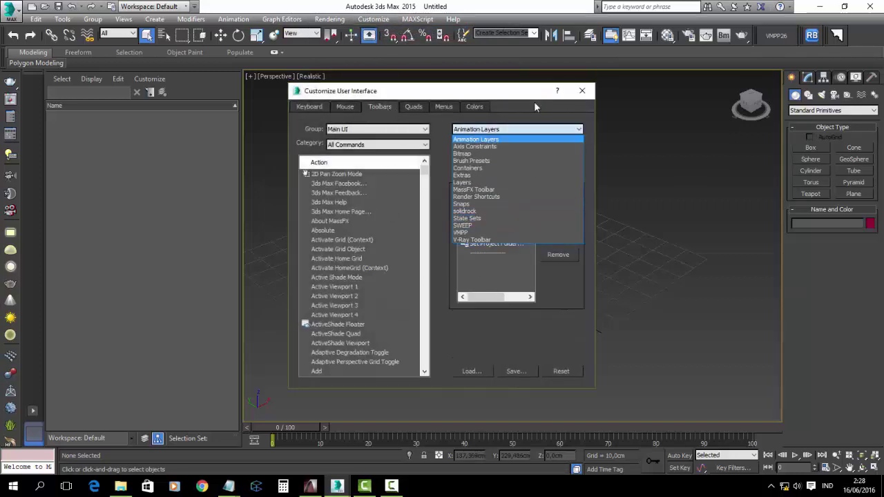
{"action": "left_click", "coordinate": [480, 139]}
{"action": "left_click", "coordinate": [470, 143]}
{"action": "type", "text": "SOLID"}
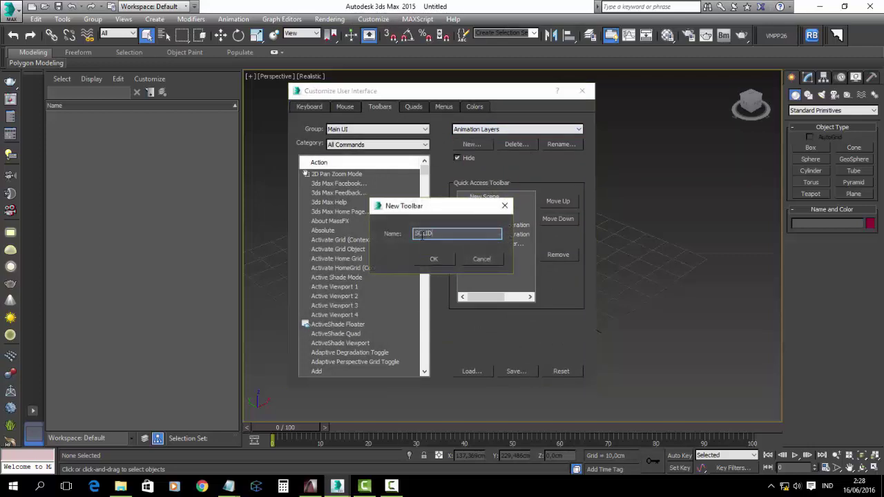
{"action": "type", "text": "_ROCK"}
{"action": "key", "text": "Return"}
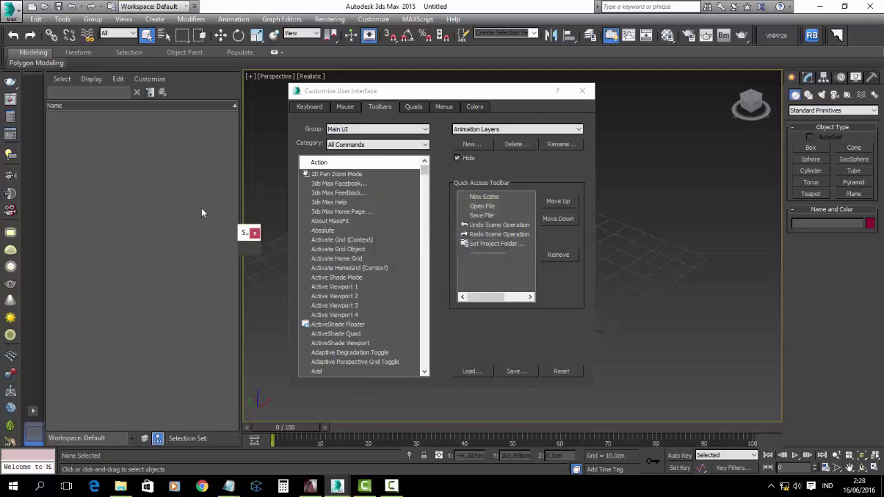
{"action": "left_click_drag", "start_coordinate": [242, 238], "coordinate": [685, 209]}
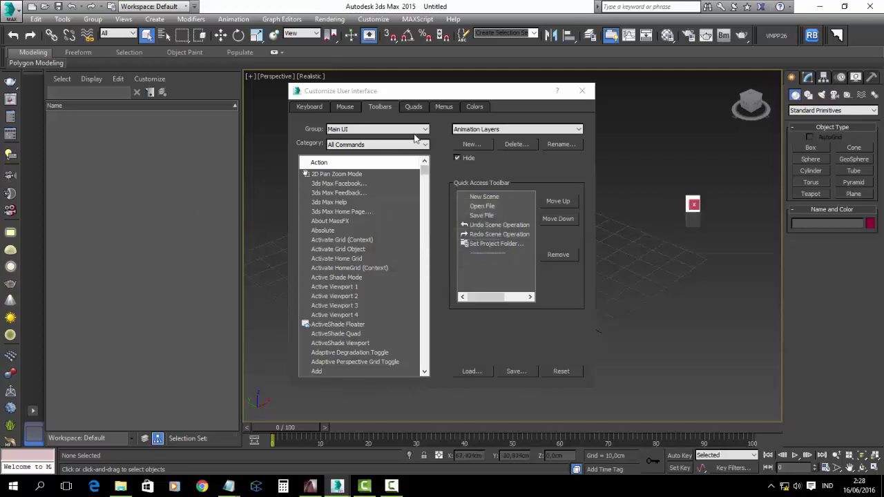
Step: Drag the SR 1.9.5 command from the Subburb Tools category onto the main toolbar
{"action": "left_click", "coordinate": [389, 145]}
{"action": "scroll", "coordinate": [400, 327], "scroll_direction": "down", "scroll_amount": 2}
{"action": "scroll", "coordinate": [400, 328], "scroll_direction": "down", "scroll_amount": 2}
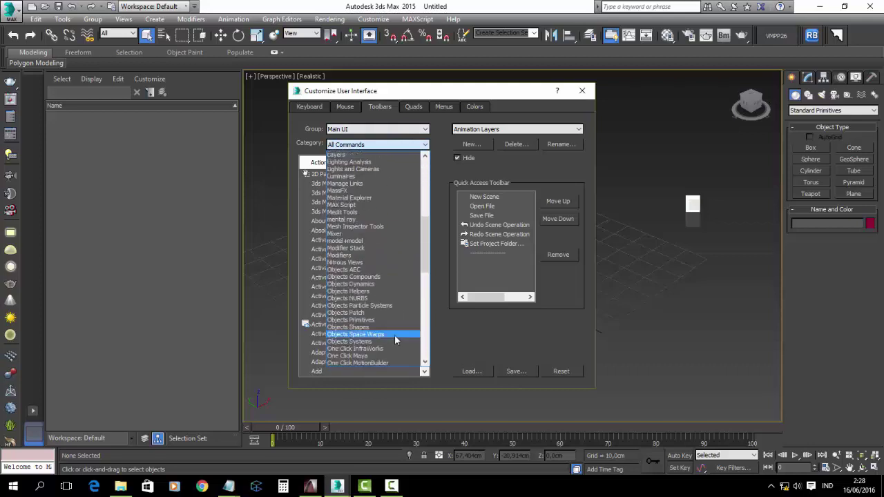
{"action": "scroll", "coordinate": [392, 344], "scroll_direction": "down", "scroll_amount": 2}
{"action": "scroll", "coordinate": [391, 344], "scroll_direction": "down", "scroll_amount": 4}
{"action": "scroll", "coordinate": [389, 345], "scroll_direction": "down", "scroll_amount": 2}
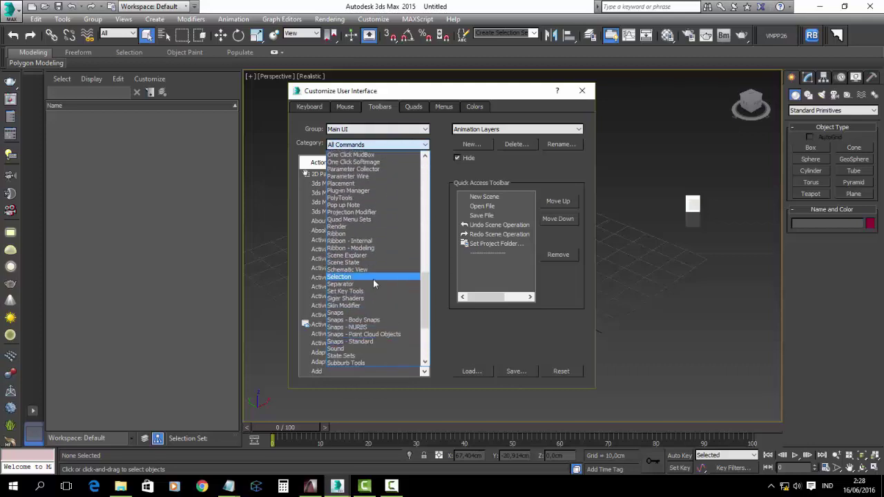
{"action": "left_click", "coordinate": [366, 364]}
{"action": "left_click", "coordinate": [325, 175]}
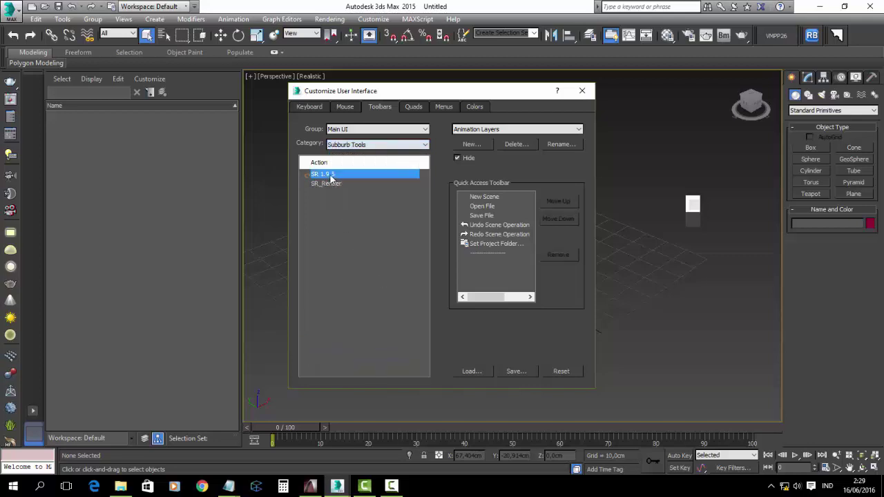
{"action": "mouse_move", "coordinate": [331, 178]}
{"action": "left_mouse_down"}
{"action": "mouse_move", "coordinate": [703, 228]}
{"action": "mouse_move", "coordinate": [693, 219]}
{"action": "mouse_move", "coordinate": [767, 38]}
{"action": "left_mouse_up"}
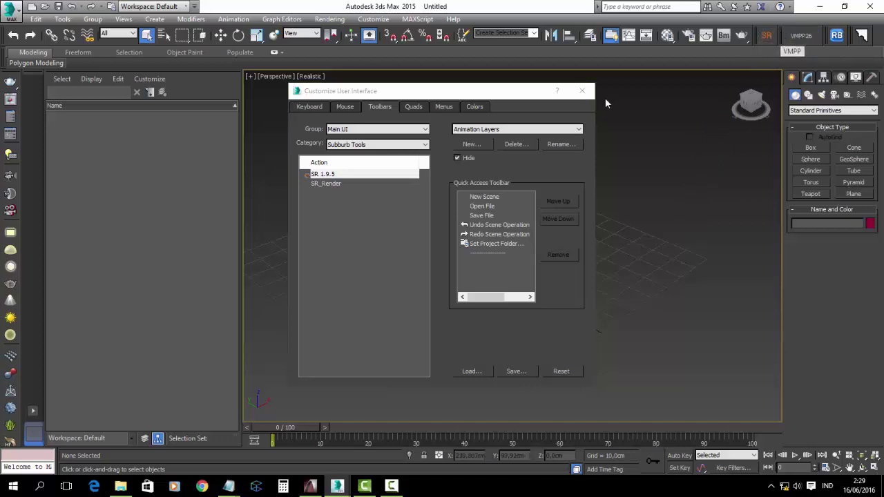
{"action": "left_click", "coordinate": [581, 91]}
{"action": "left_click", "coordinate": [765, 38]}
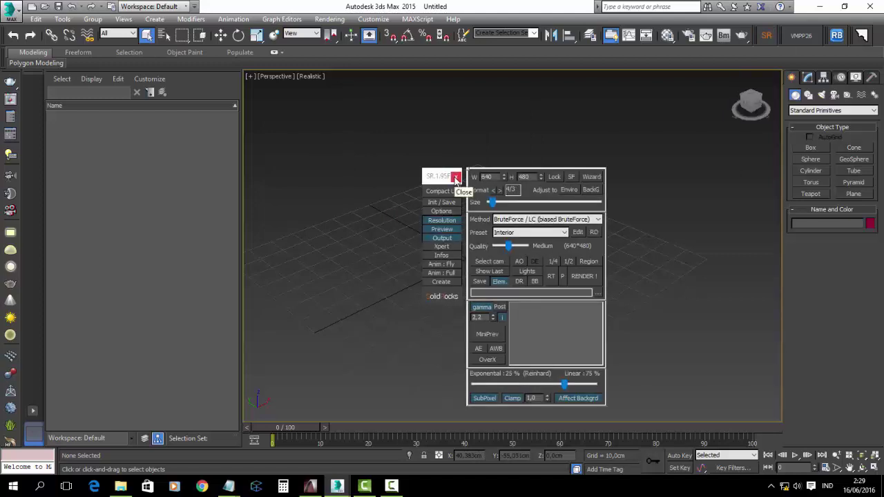
{"action": "left_click", "coordinate": [456, 179]}
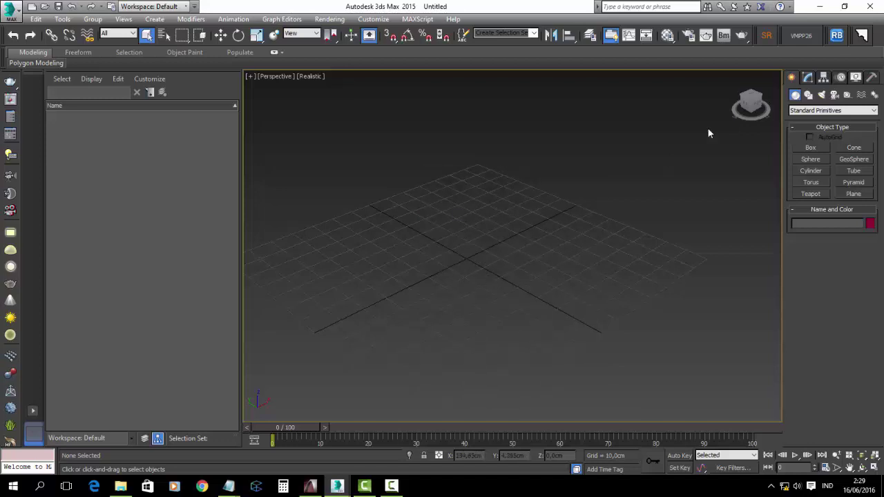
{"action": "left_click", "coordinate": [373, 19]}
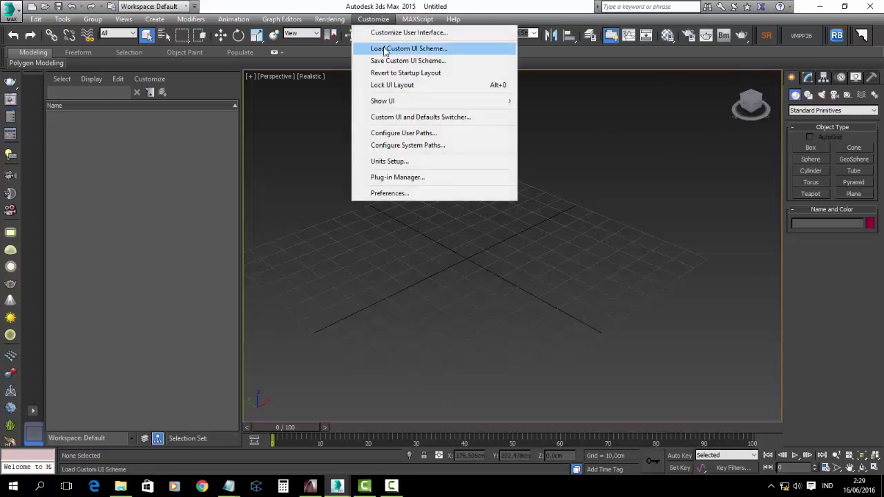
{"action": "left_click", "coordinate": [339, 46]}
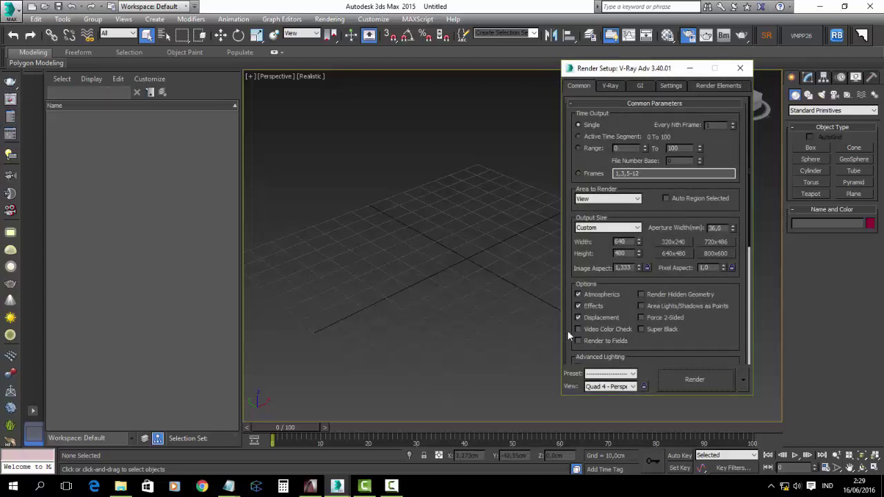
{"action": "left_click", "coordinate": [740, 68]}
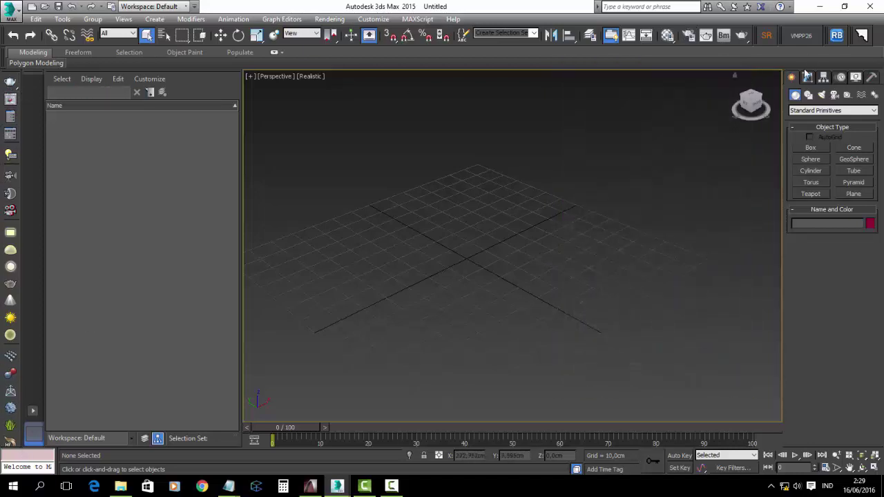